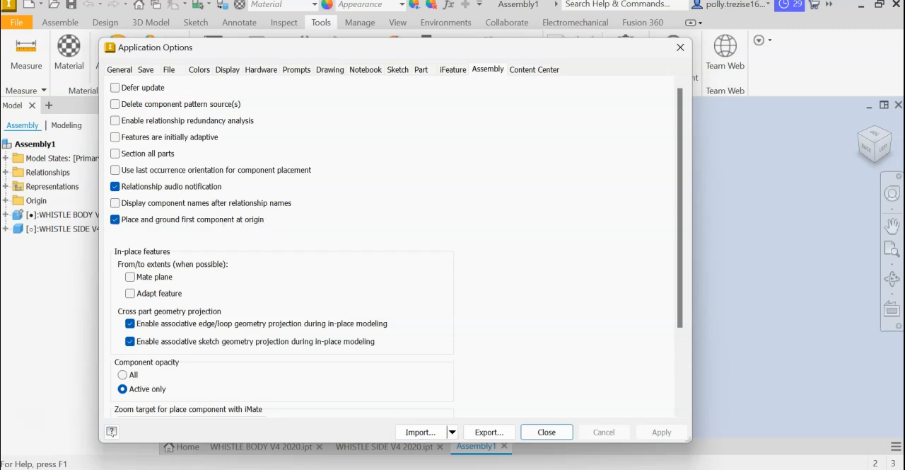
Close the application options and create a new metric assembly from the Standard (mm).iam template.
left_click(557, 437)
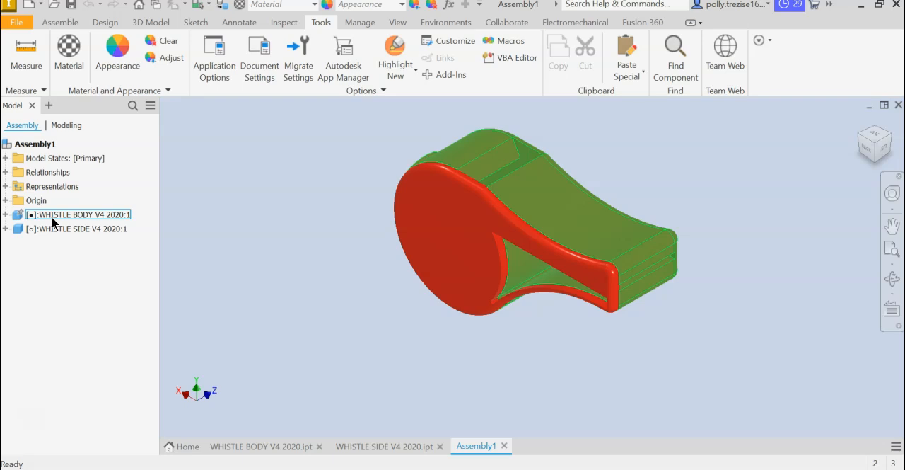
mouse_move(22, 218)
left_click(17, 23)
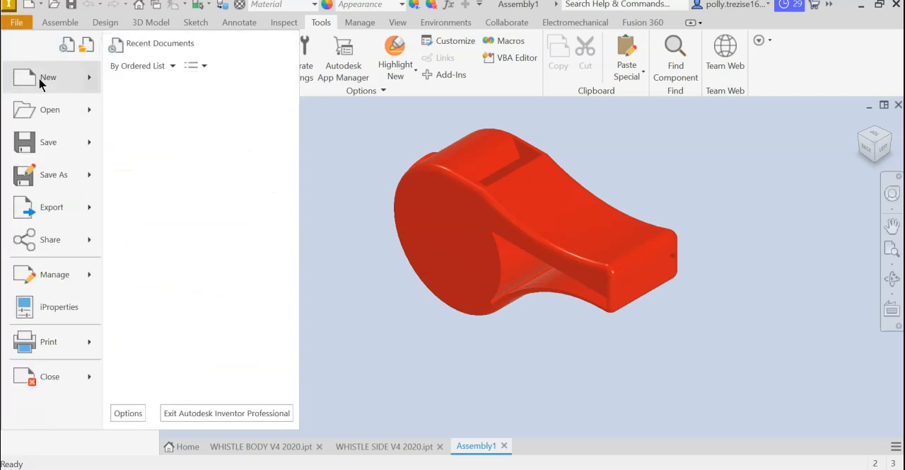
left_click(45, 77)
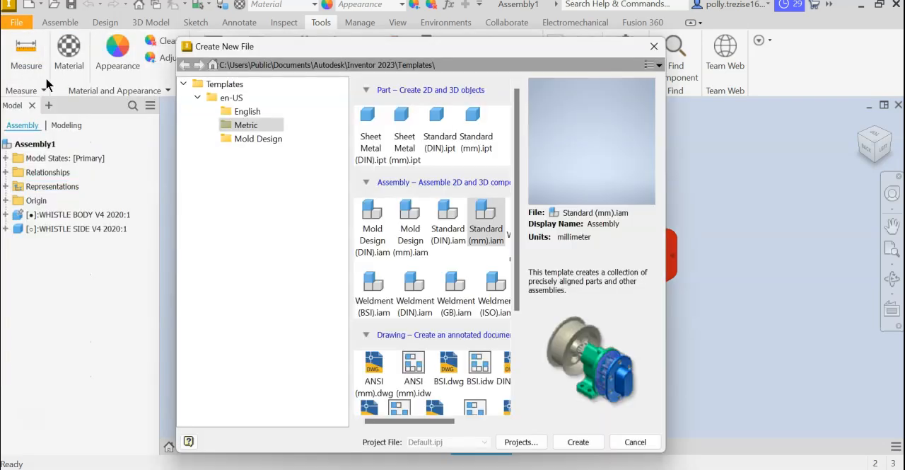
double_click(486, 231)
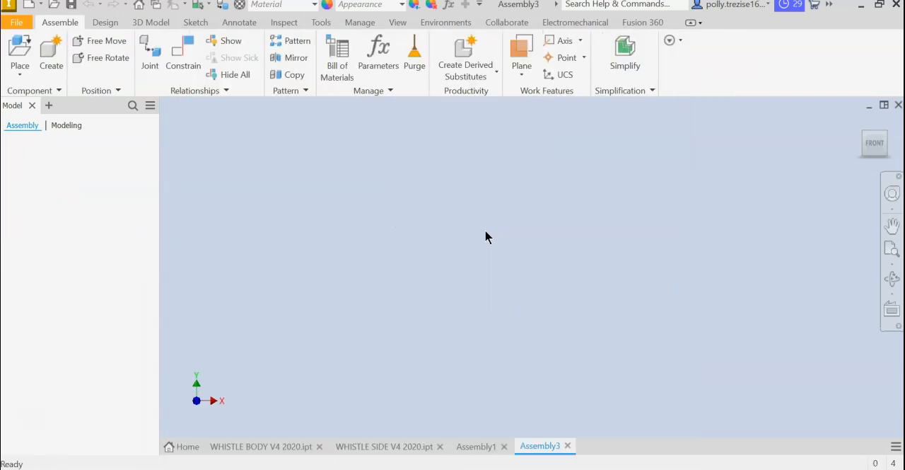
Place one WHISTLE BODY V4 2020.ipt as the first component, grounded at the assembly origin.
left_click(20, 53)
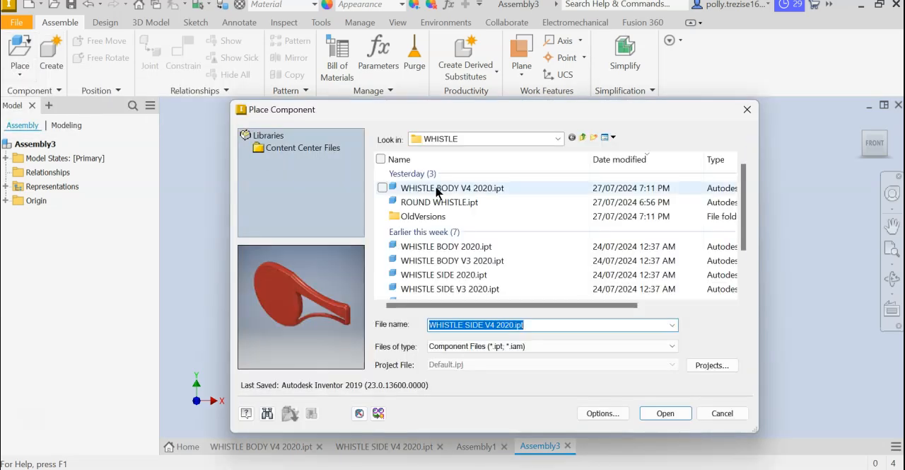
left_click(437, 189)
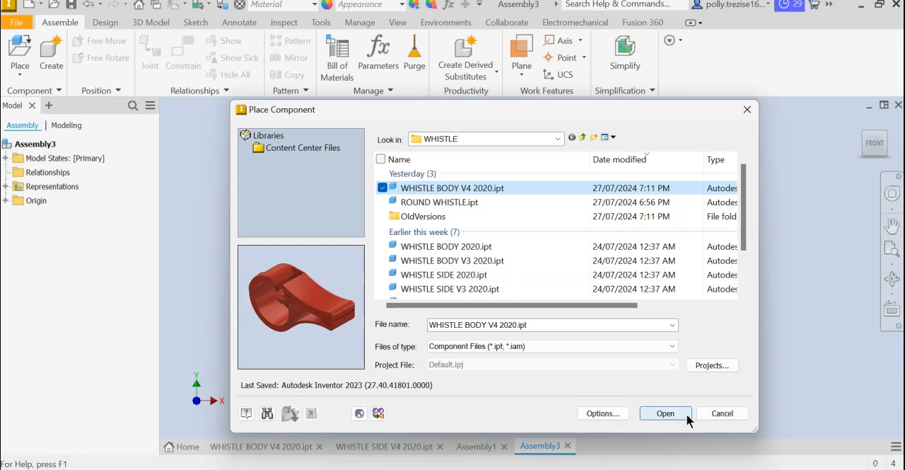
left_click(665, 413)
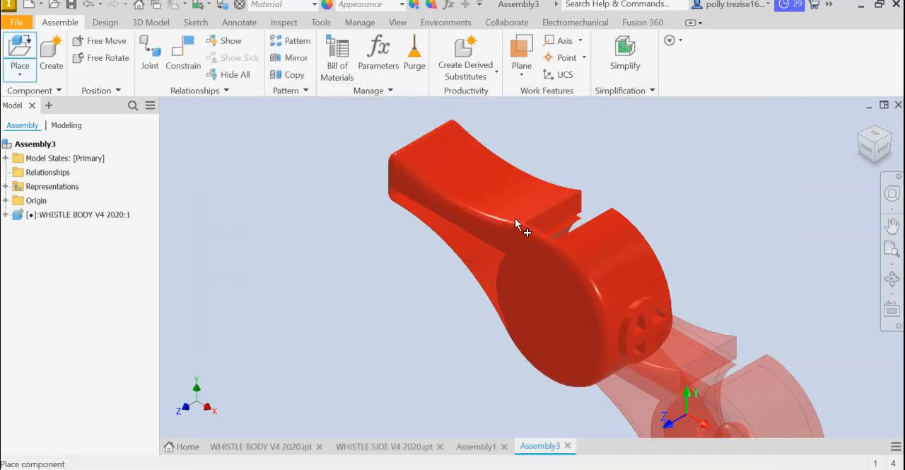
right_click(515, 219)
left_click(569, 219)
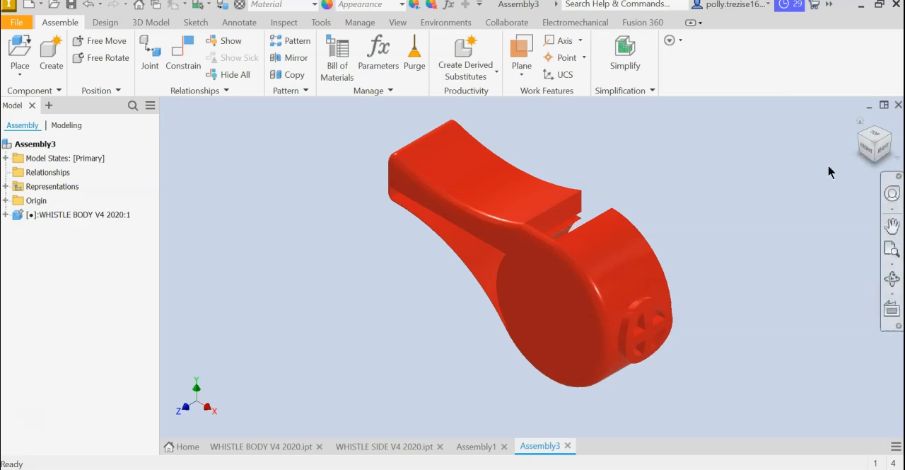
Orient the whistle body to show its open side in a back-left isometric view and set that as the fit-to-view home view.
left_click(884, 149)
left_click(895, 144)
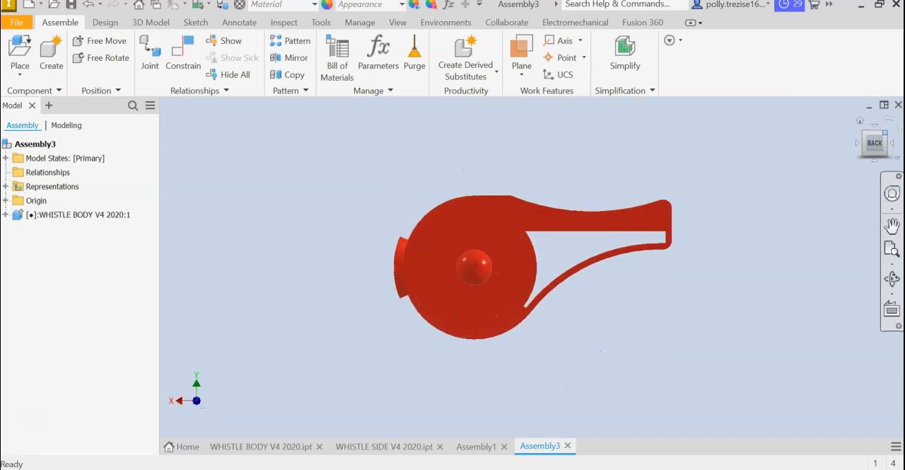
left_click(888, 133)
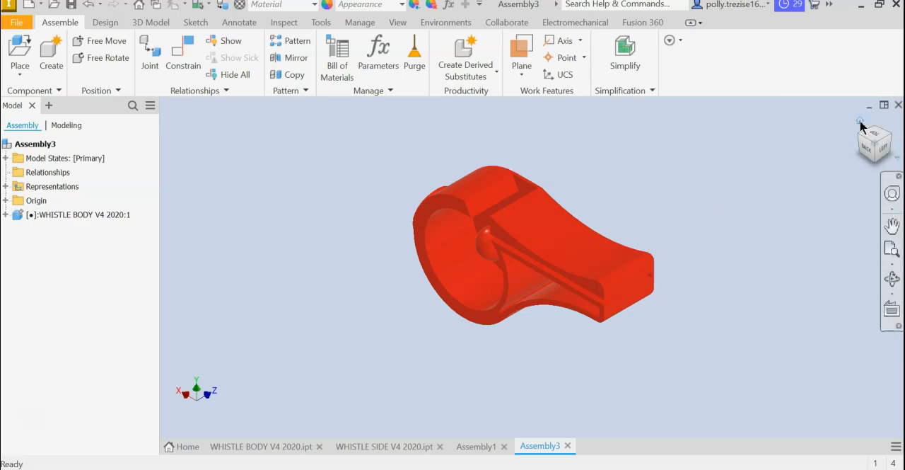
right_click(860, 123)
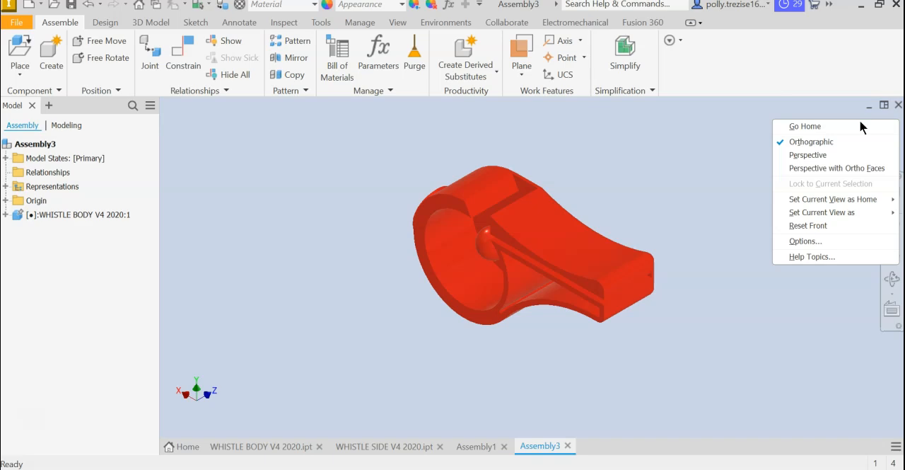
mouse_move(818, 206)
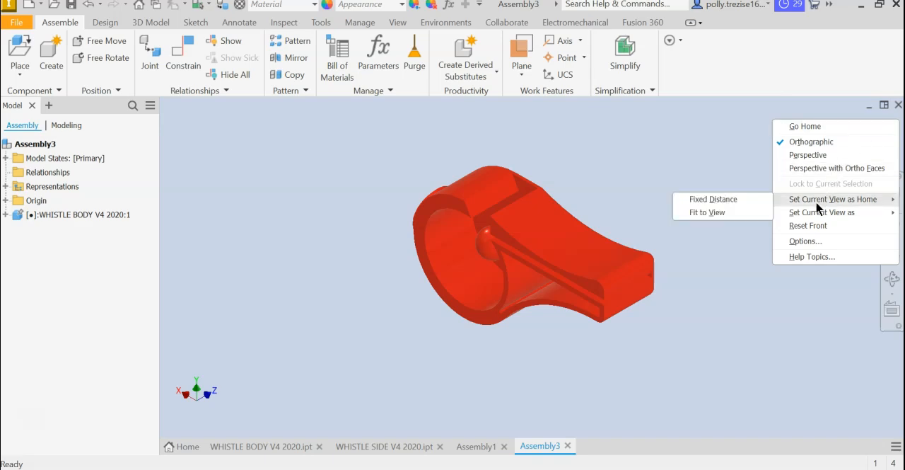
left_click(704, 211)
left_click_drag(876, 145, 867, 153)
left_click(860, 122)
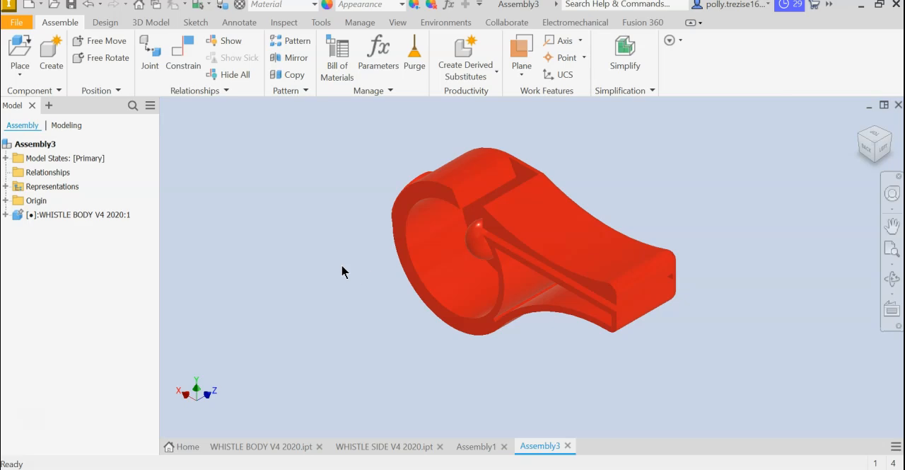
Place one WHISTLE SIDE V4 2020.ipt beside the body's open side, rotated about its Y axis so its outer face points away from the body.
left_click(21, 51)
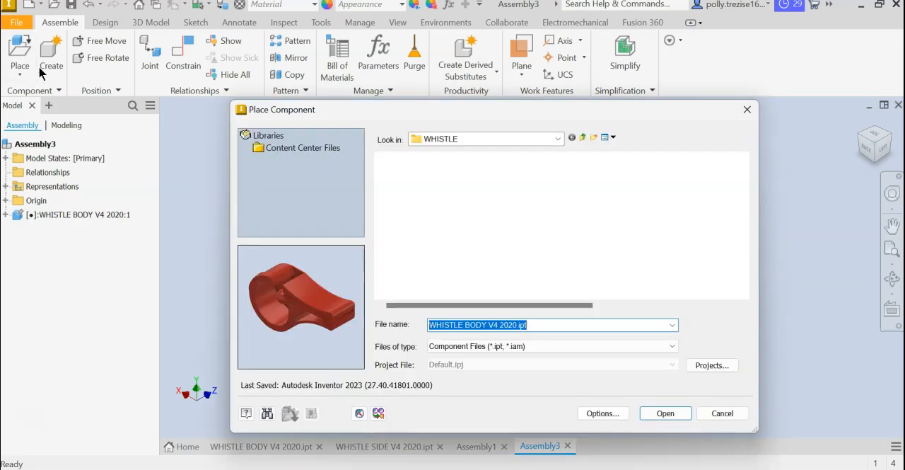
scroll(483, 280, "down", 1)
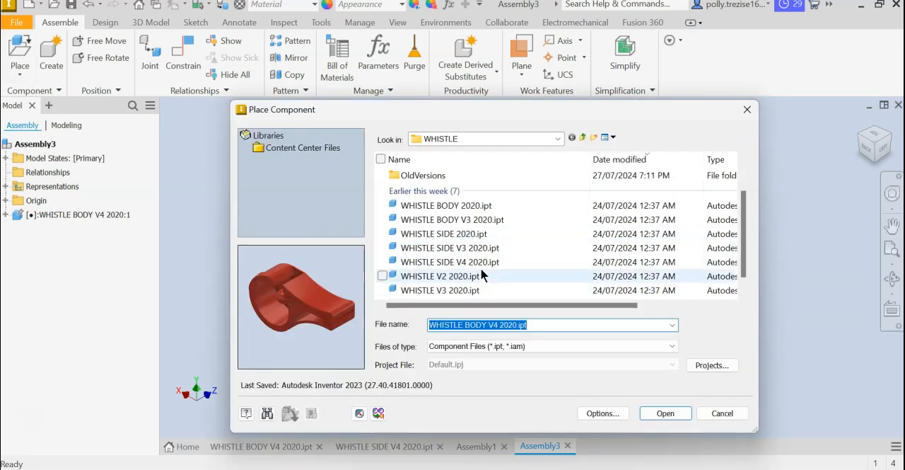
left_click(453, 261)
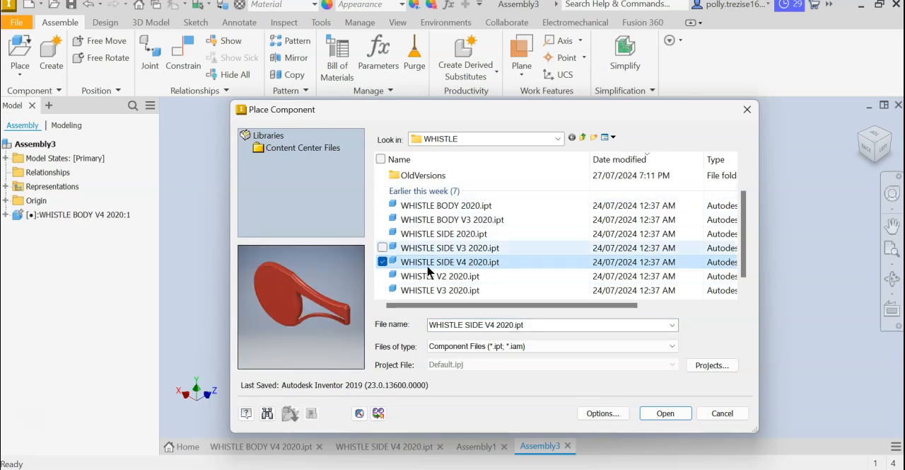
left_click(663, 413)
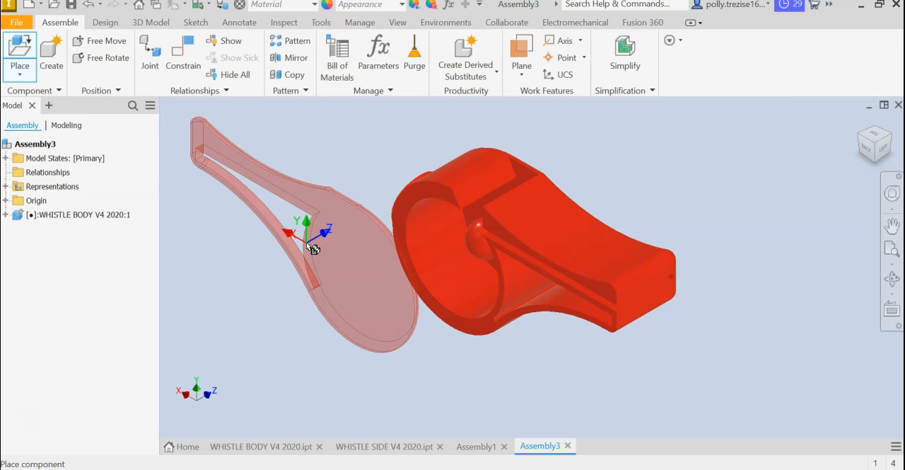
right_click(313, 249)
left_click(298, 204)
right_click(300, 207)
left_click(303, 164)
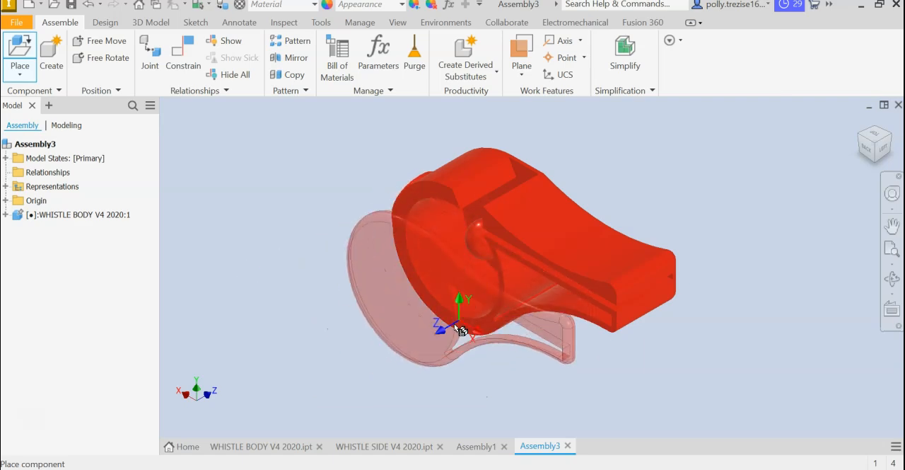
left_click(324, 359)
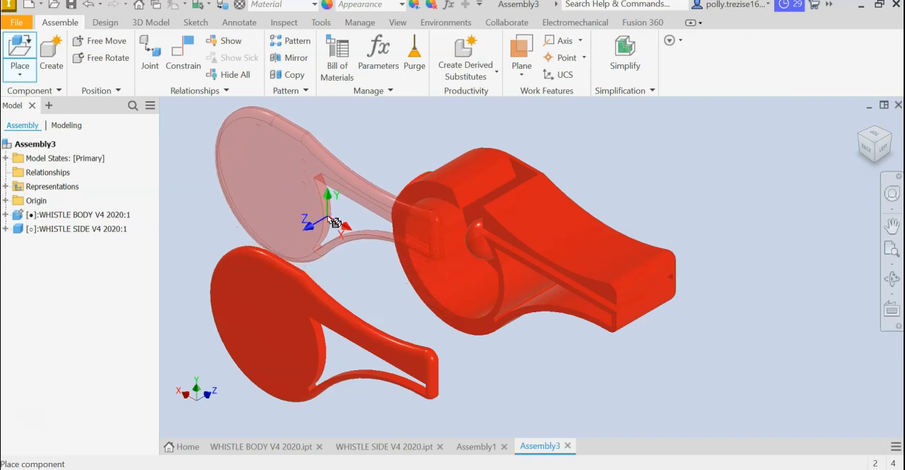
right_click(335, 222)
left_click(377, 216)
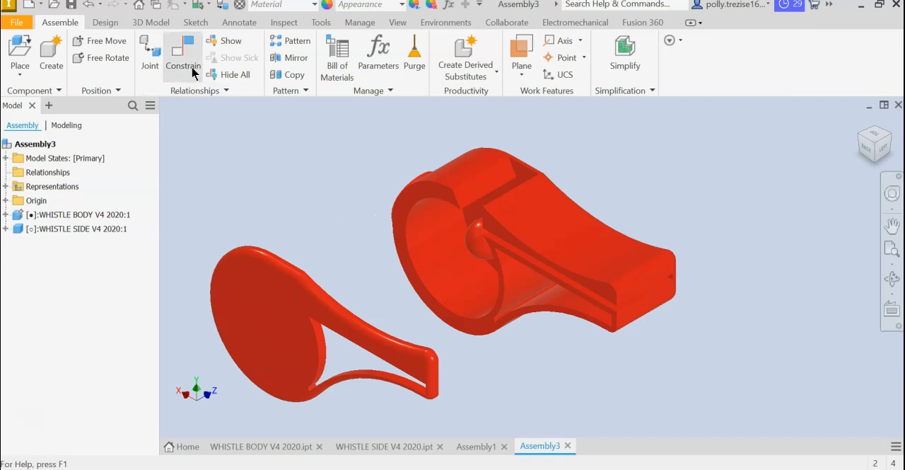
Mate the body's open side face with the inner face of the whistle side at 0 mm offset.
left_click(192, 71)
left_click(400, 234)
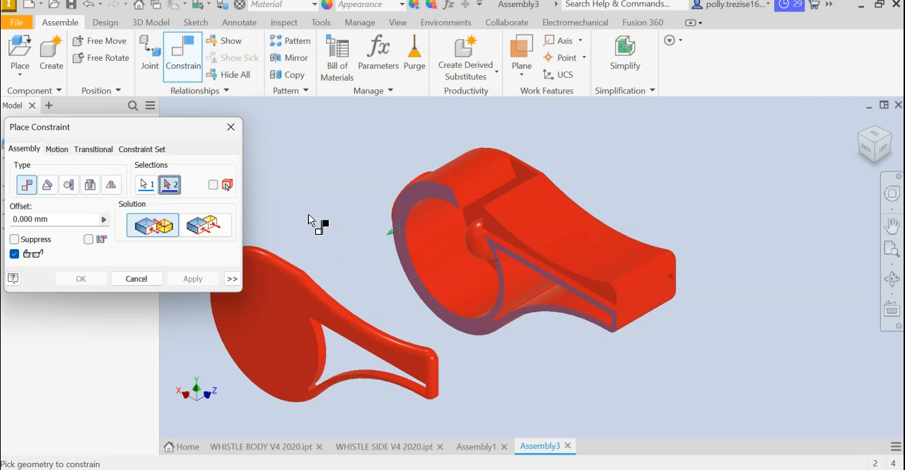
middle_click_drag(344, 196, 294, 228, "shift")
left_click(304, 232)
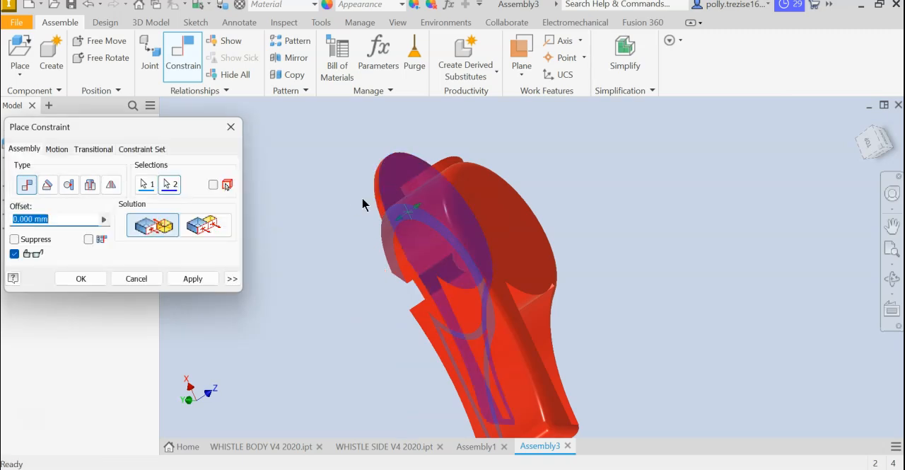
left_click(193, 278)
left_click(856, 124)
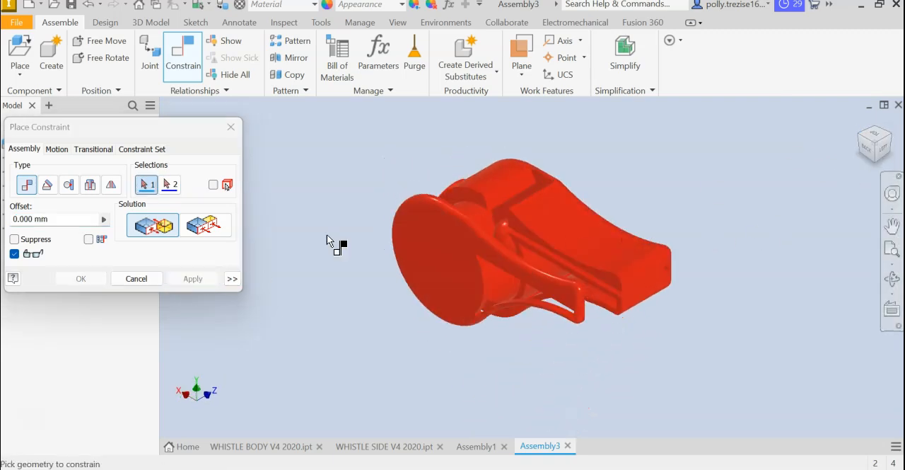
left_click(155, 282)
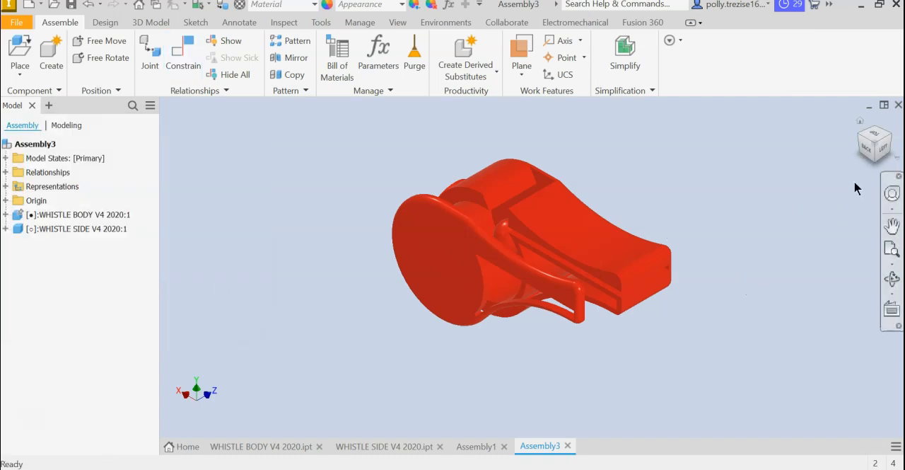
Test the whistle side's remaining freedom by sliding it along the mated plane, leaving it offset from the body away from the mouthpiece.
left_click(884, 147)
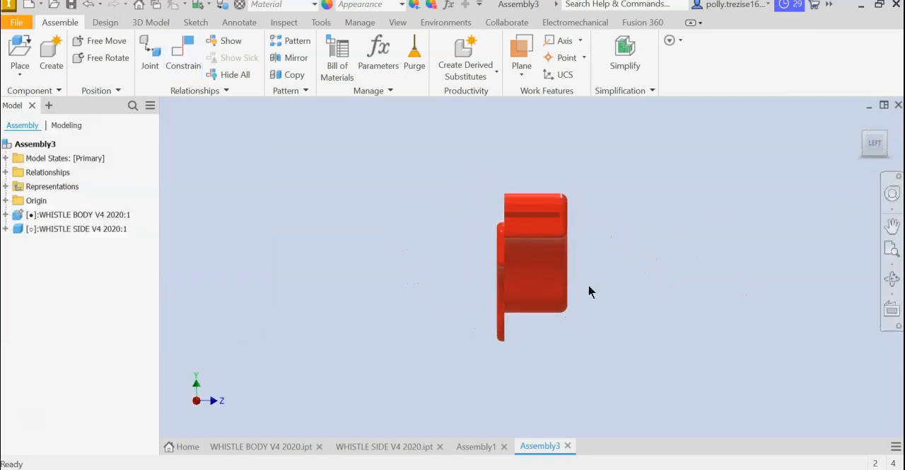
left_click(499, 308)
left_click_drag(500, 257, 509, 229)
key("Escape")
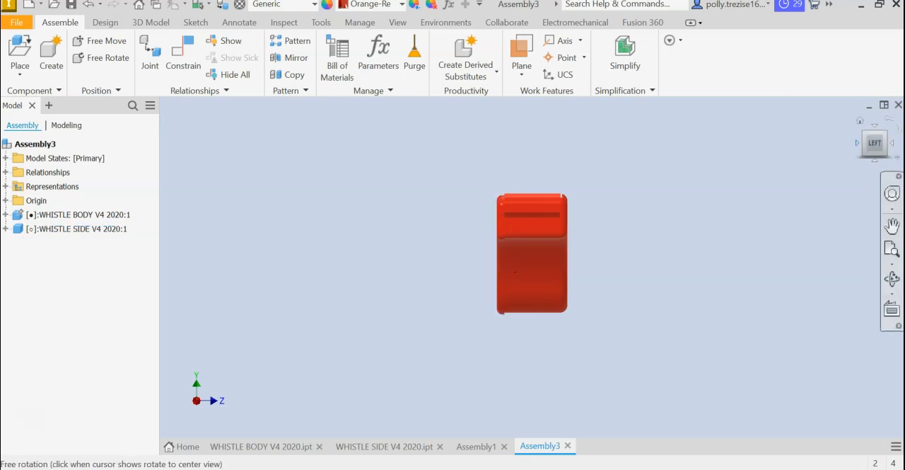
left_click(859, 143)
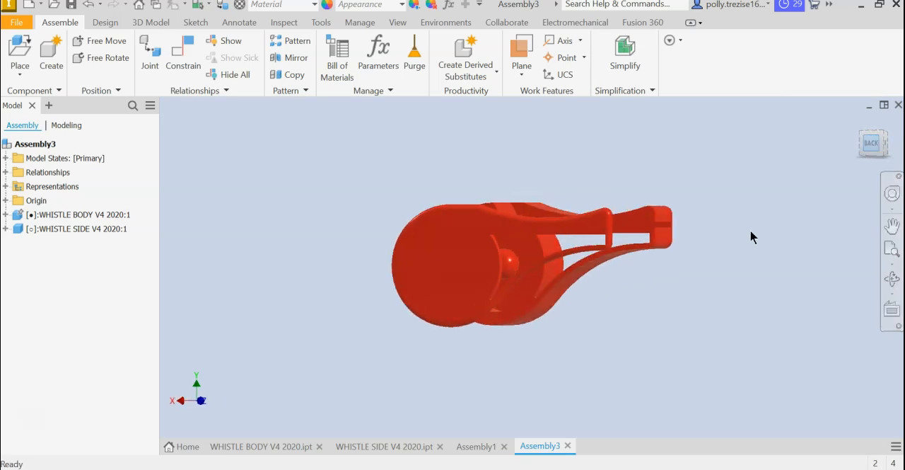
left_click_drag(482, 264, 398, 265)
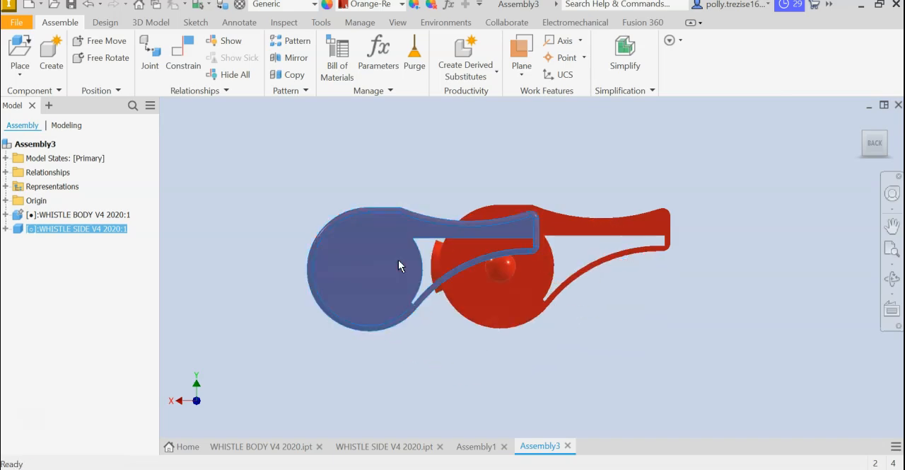
left_click(860, 123)
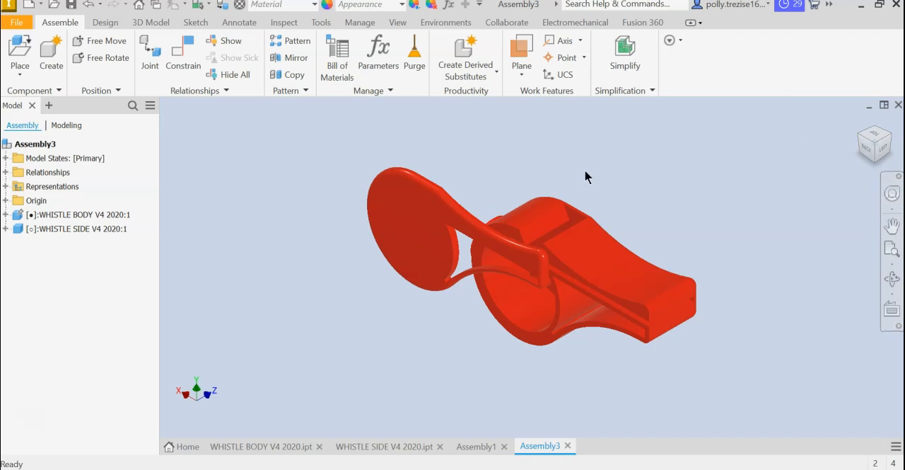
left_click(188, 71)
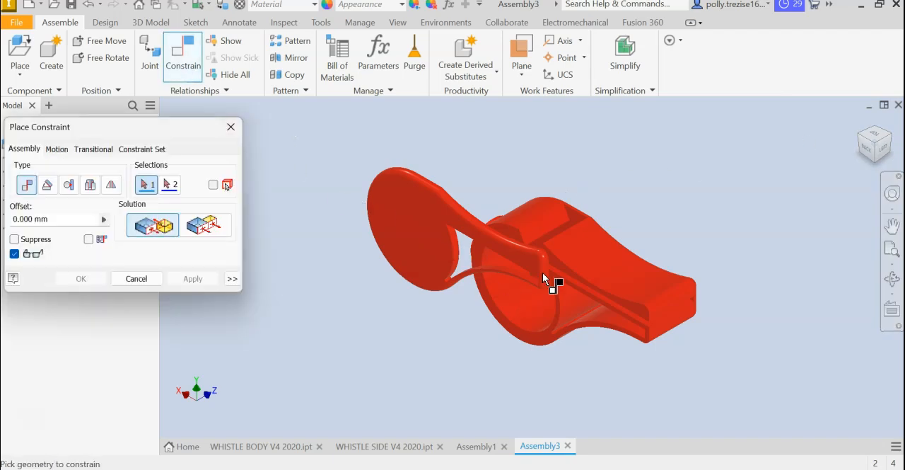
scroll(552, 279, "up", 5)
scroll(566, 299, "up", 5)
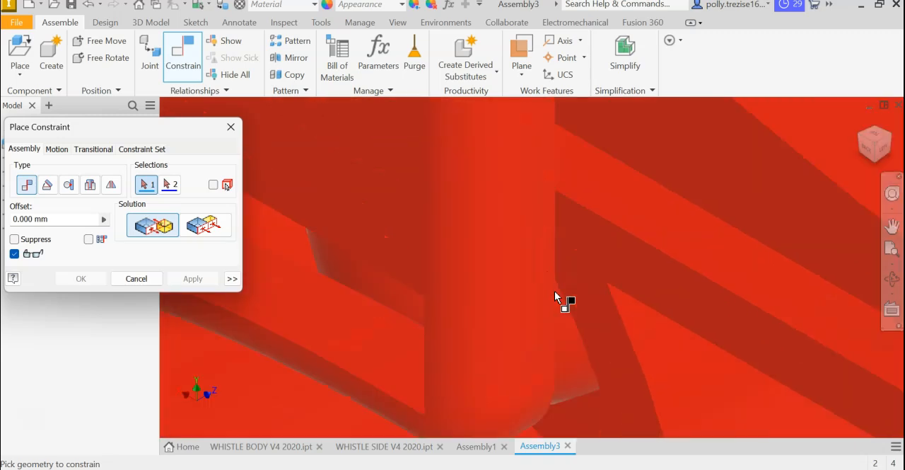
scroll(858, 379, "down", 5)
middle_click_drag(799, 333, 405, 224)
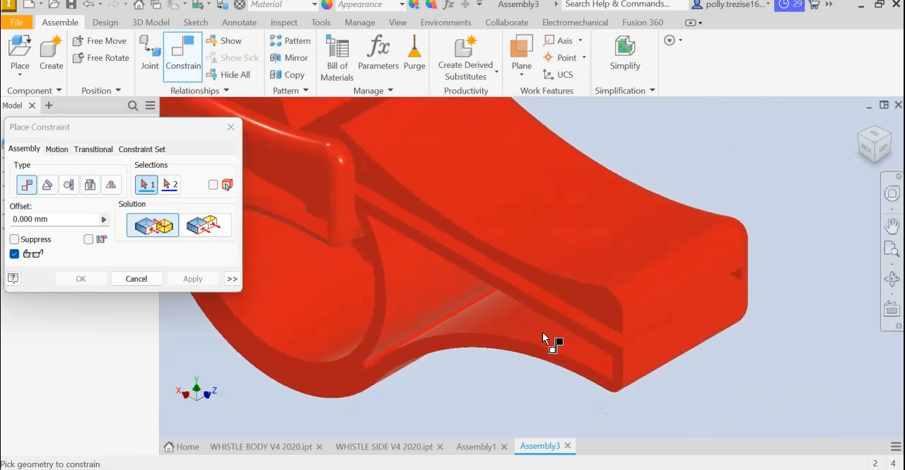
left_click(649, 351)
scroll(459, 304, "up", 8)
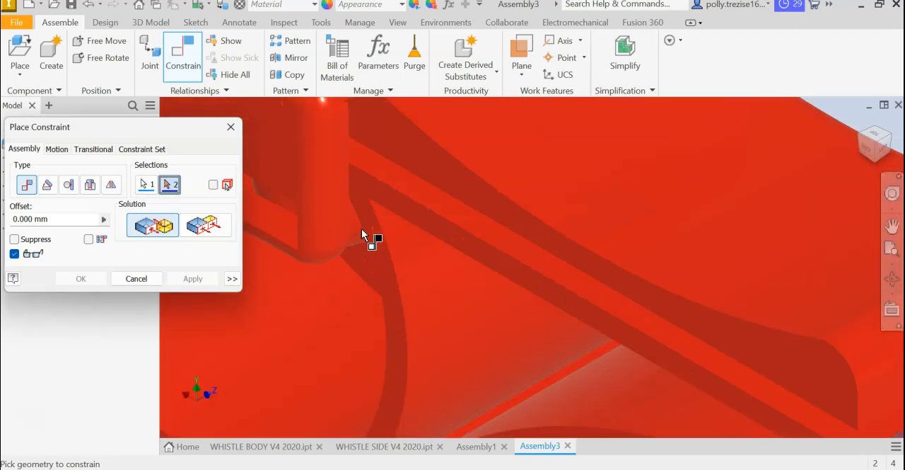
left_click(332, 227)
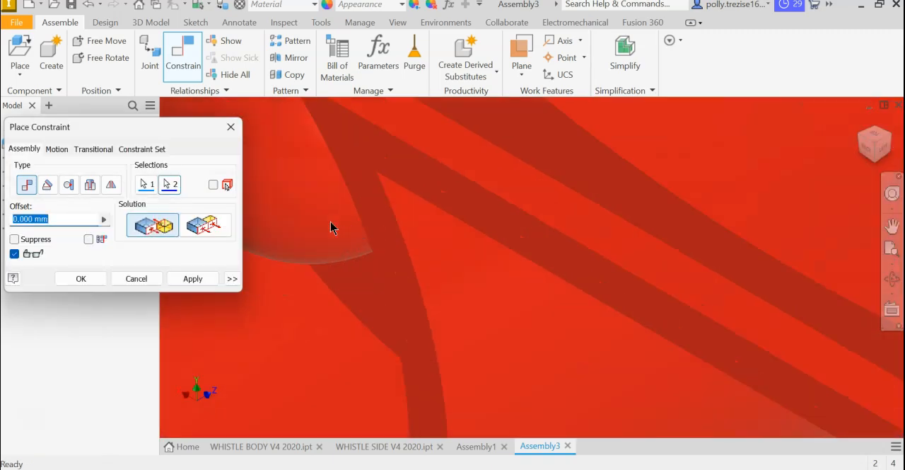
scroll(331, 226, "down", 8)
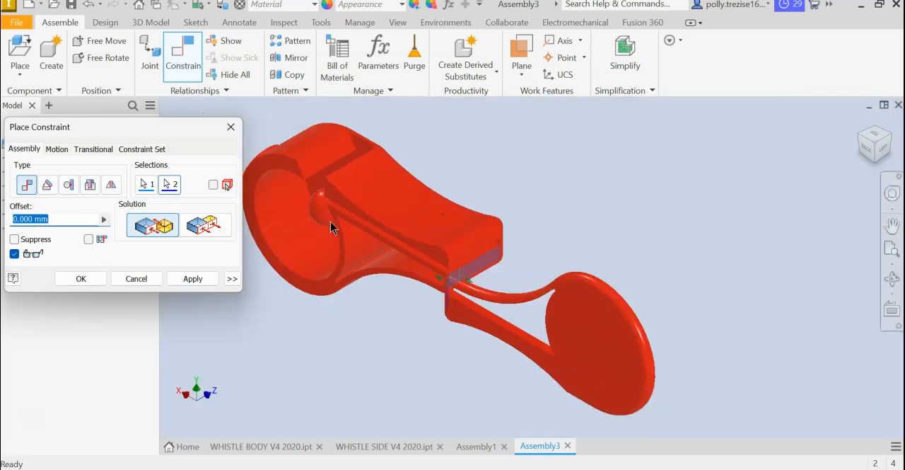
left_click(171, 189)
left_click(149, 189)
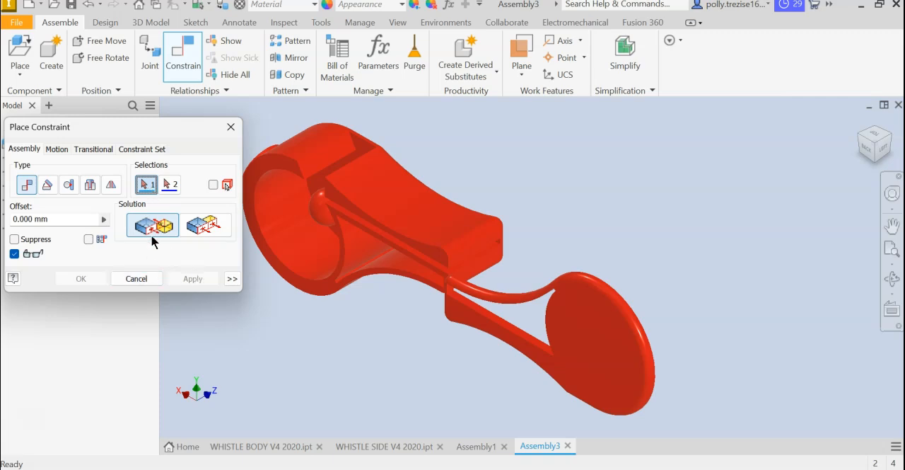
left_click(135, 278)
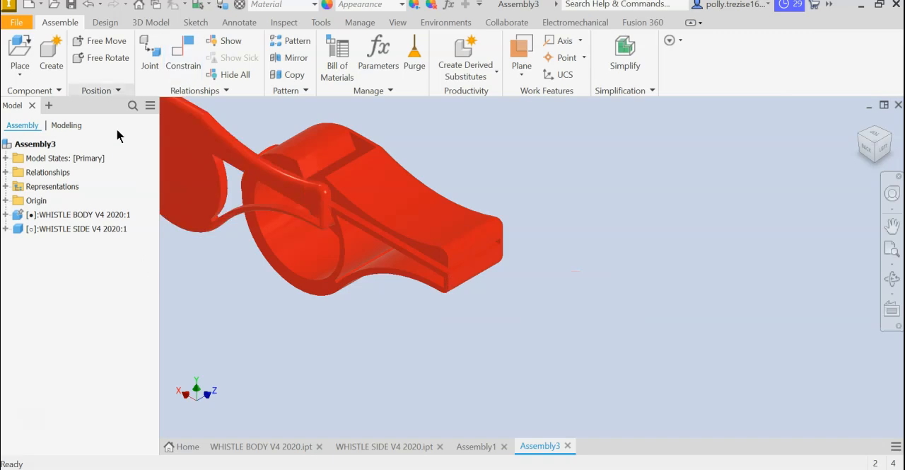
Constrain the body's mouthpiece end face flush with the narrow end face of the whistle side at 0 mm offset.
left_click(188, 67)
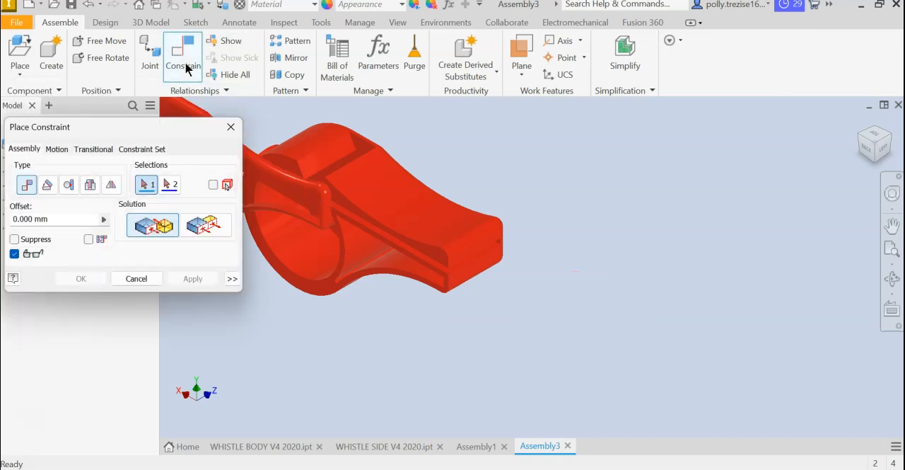
left_click(206, 220)
scroll(479, 286, "up", 5)
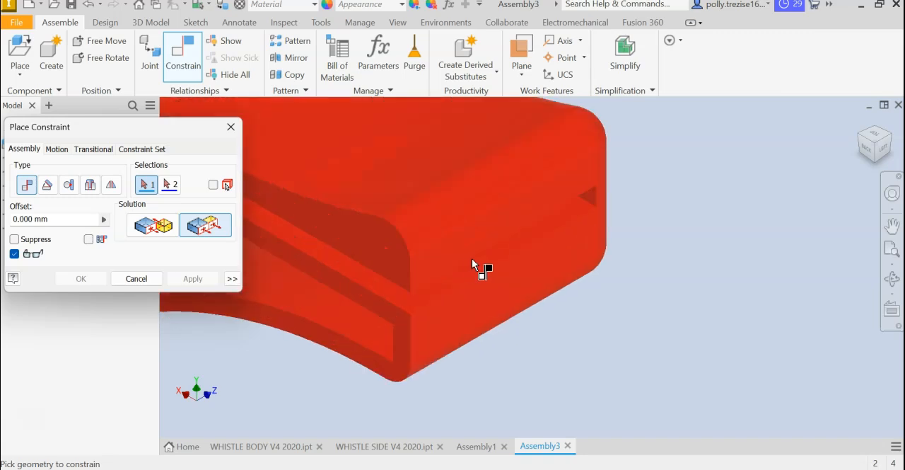
left_click(474, 307)
scroll(367, 276, "down", 3)
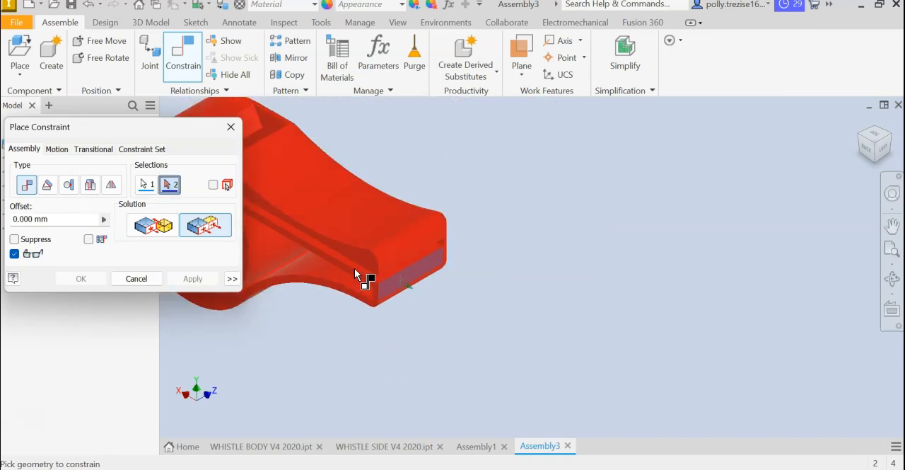
middle_click_drag(365, 275, 640, 280)
scroll(473, 206, "up", 5)
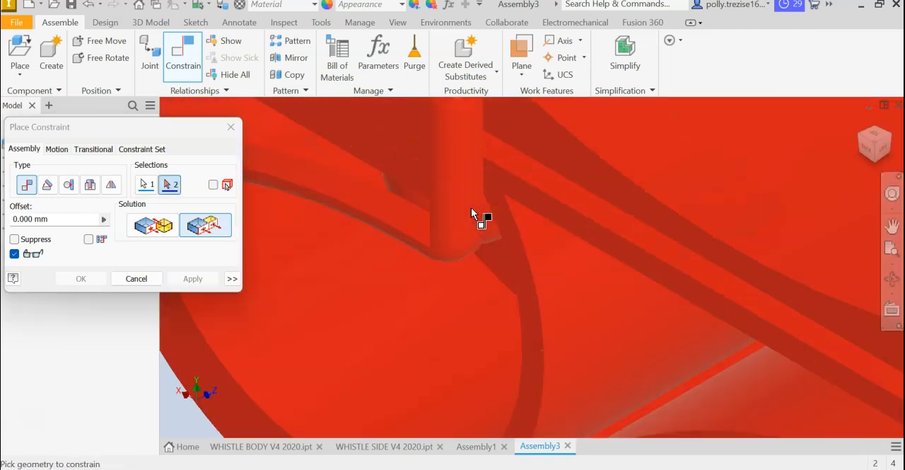
left_click(474, 207)
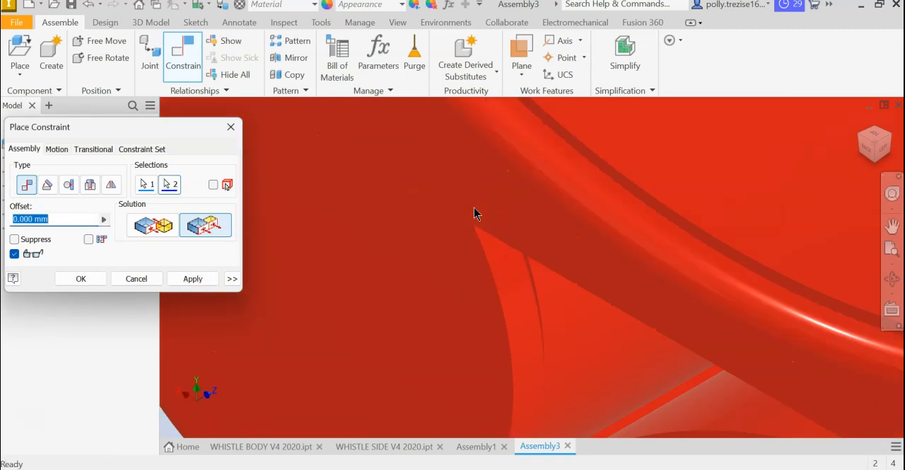
left_click(198, 279)
scroll(300, 263, "down", 5)
middle_click_drag(332, 244, 329, 226)
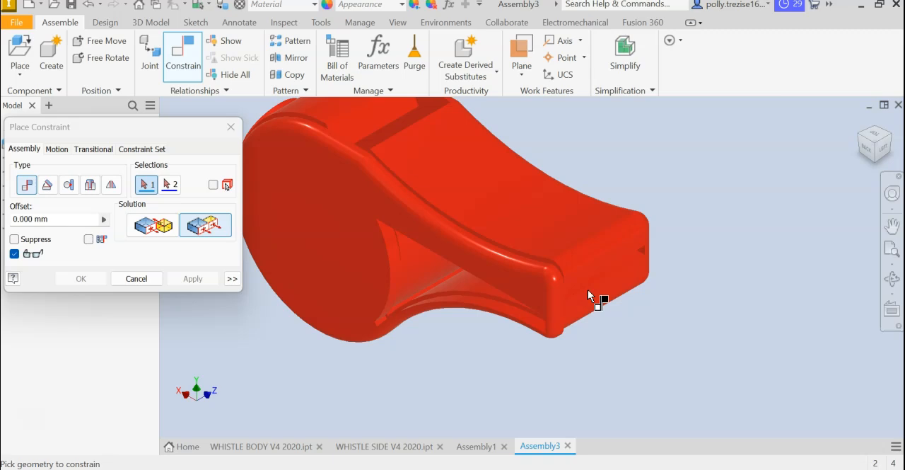
left_click(136, 278)
Test the whistle side's remaining freedom by sliding it up and down against the body.
left_click_drag(226, 261, 234, 286)
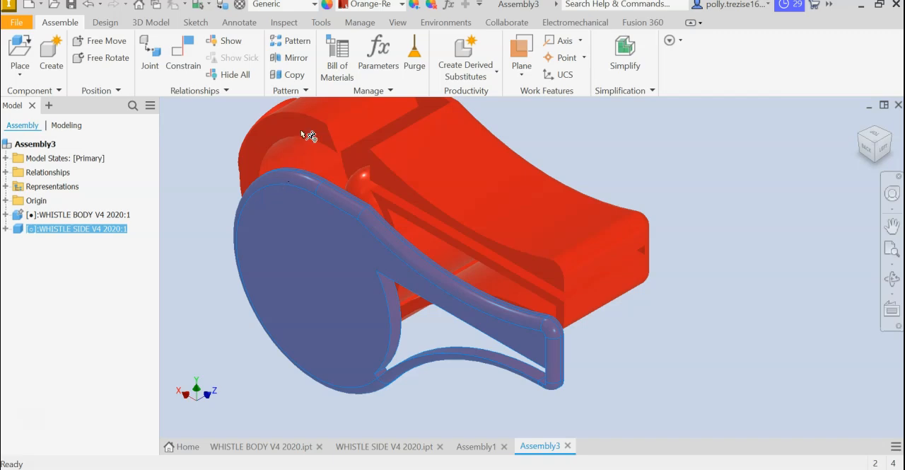
left_click_drag(545, 359, 601, 313)
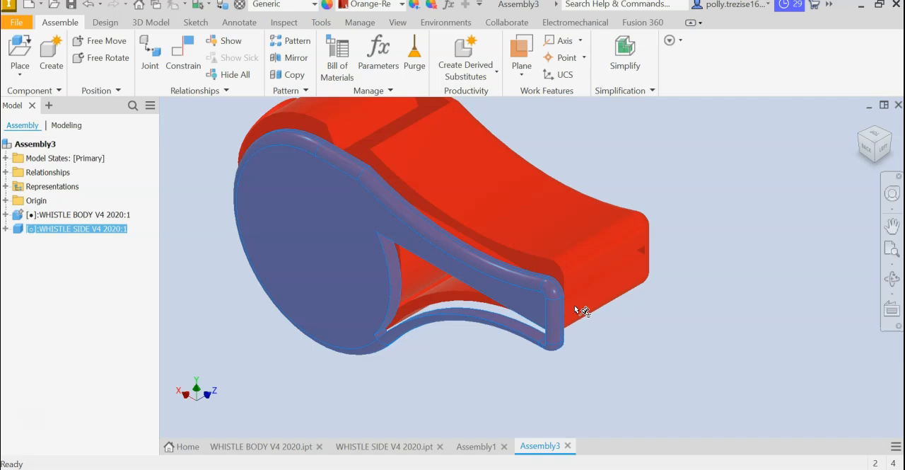
left_click_drag(556, 328, 548, 278)
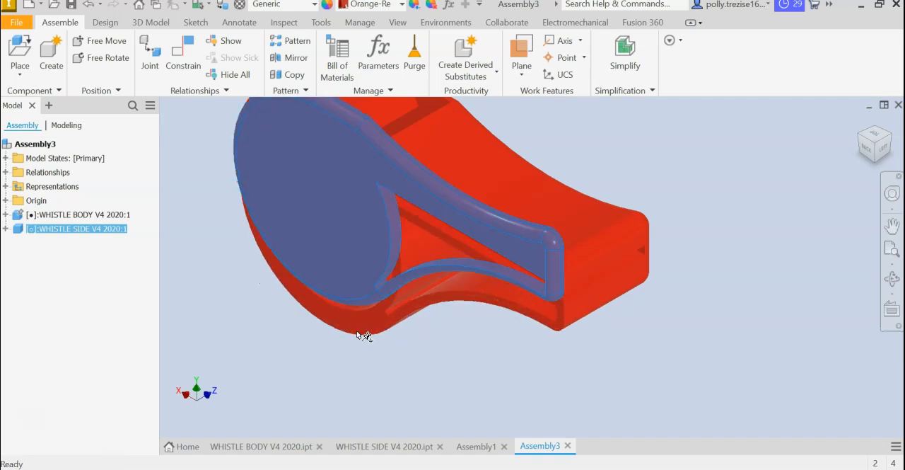
left_click_drag(335, 252, 350, 268)
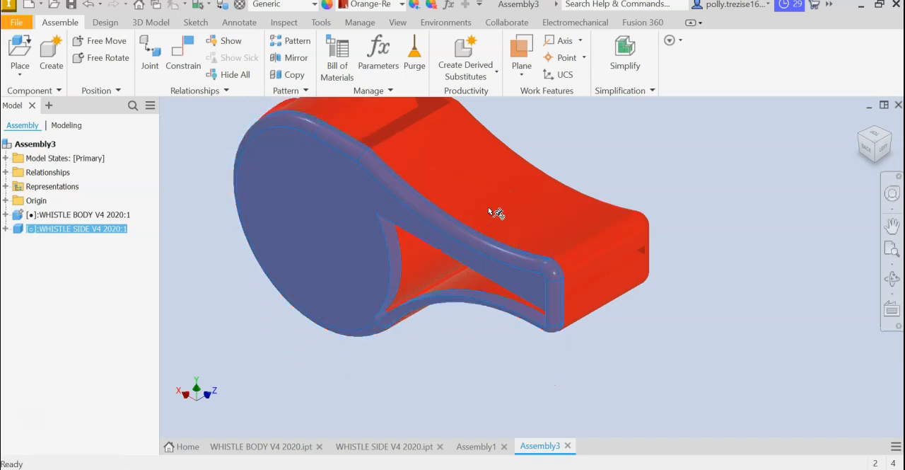
scroll(402, 269, "down", 5)
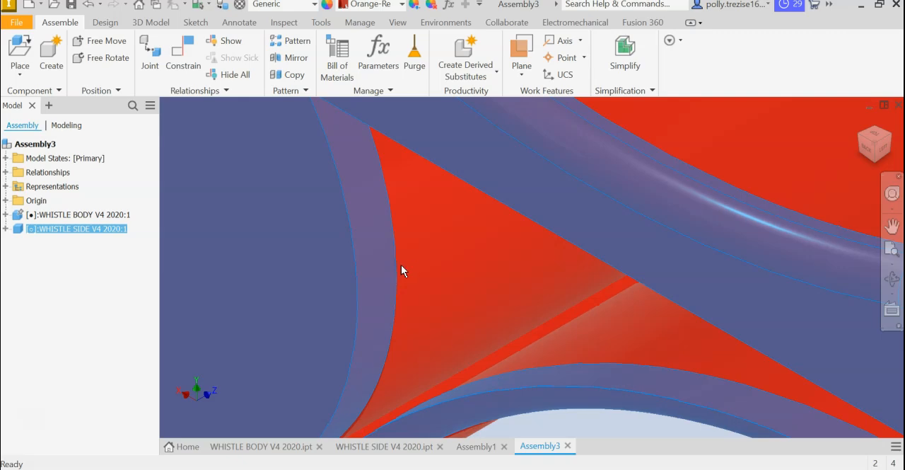
scroll(409, 272, "up", 5)
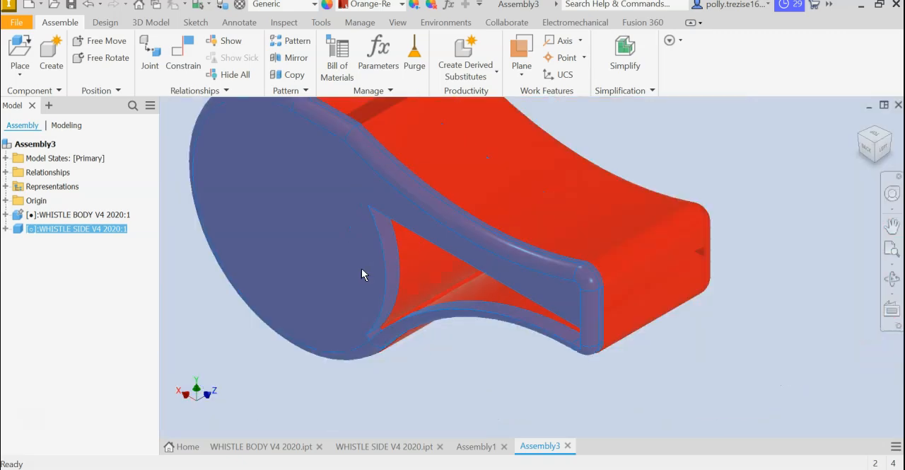
Lower the whistle side and mate its inner curved top edge to the body's matching upper edge at 0 mm offset, finishing in the home view.
left_click_drag(361, 268, 362, 308)
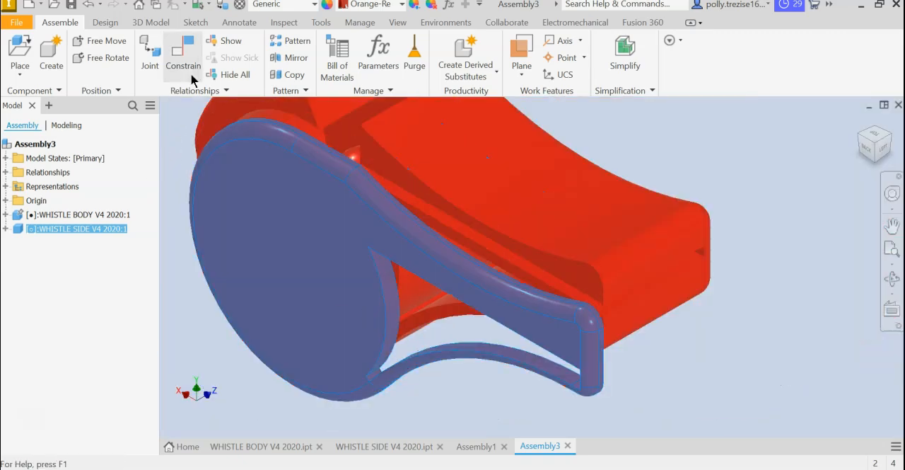
left_click(191, 75)
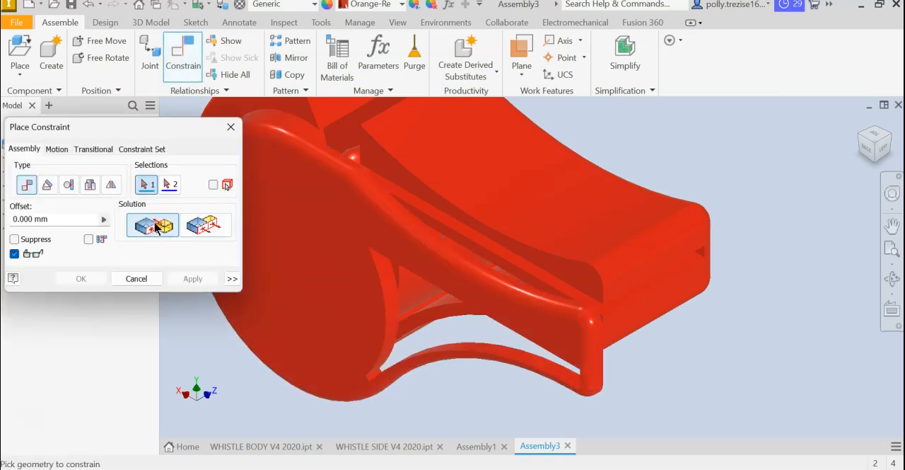
scroll(483, 222, "up", 5)
left_click(480, 229)
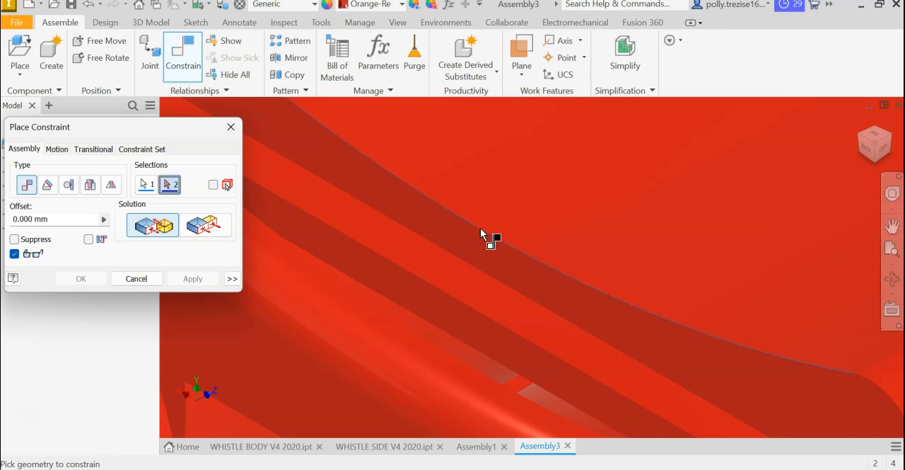
scroll(481, 228, "down", 5)
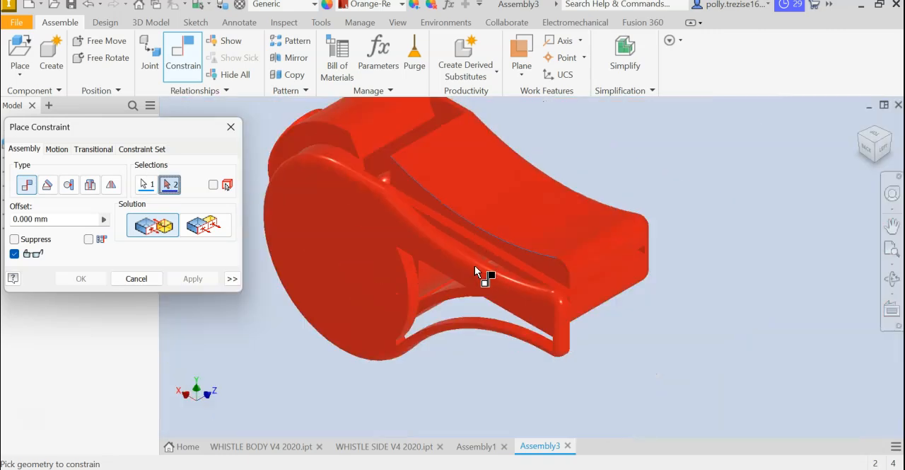
middle_click_drag(478, 266, 415, 293, "shift")
scroll(462, 280, "down", 3)
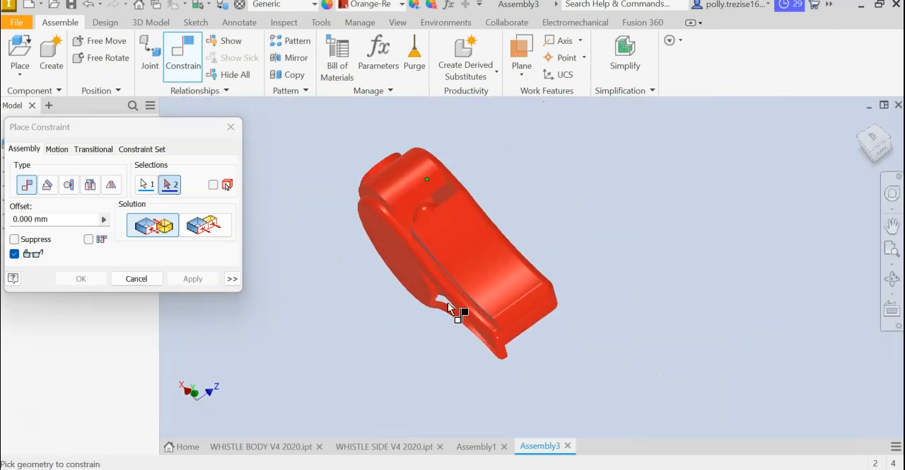
scroll(446, 304, "up", 5)
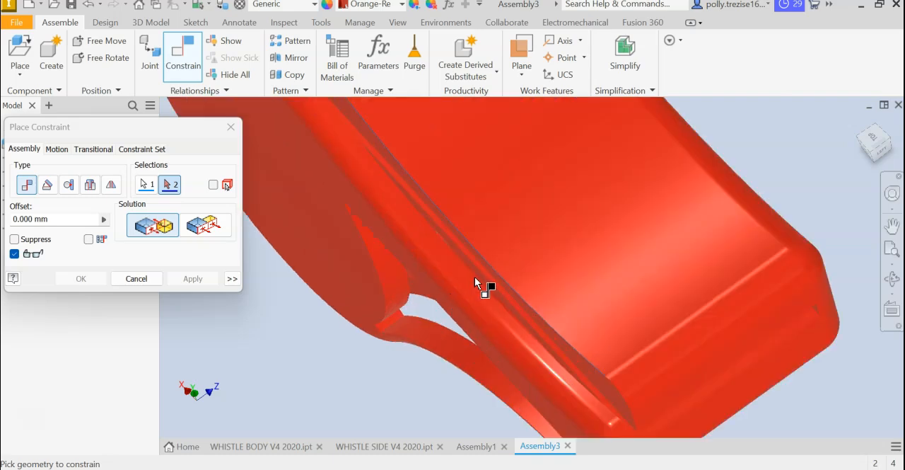
left_click(475, 278)
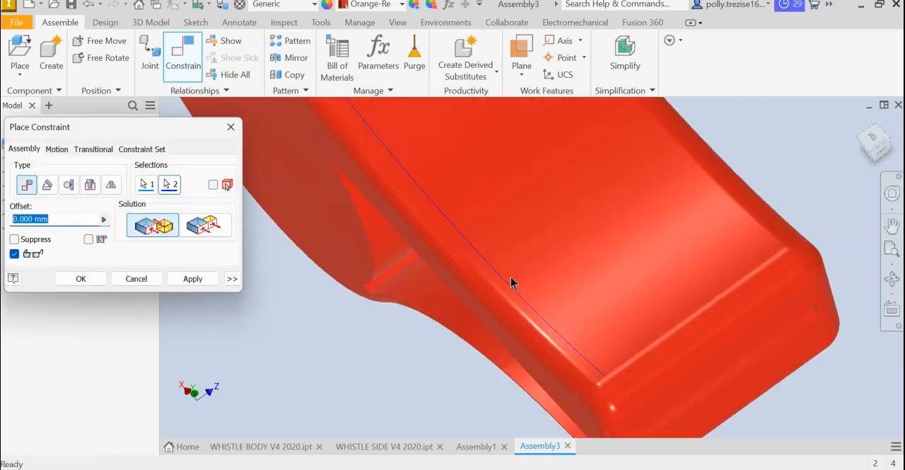
left_click(201, 283)
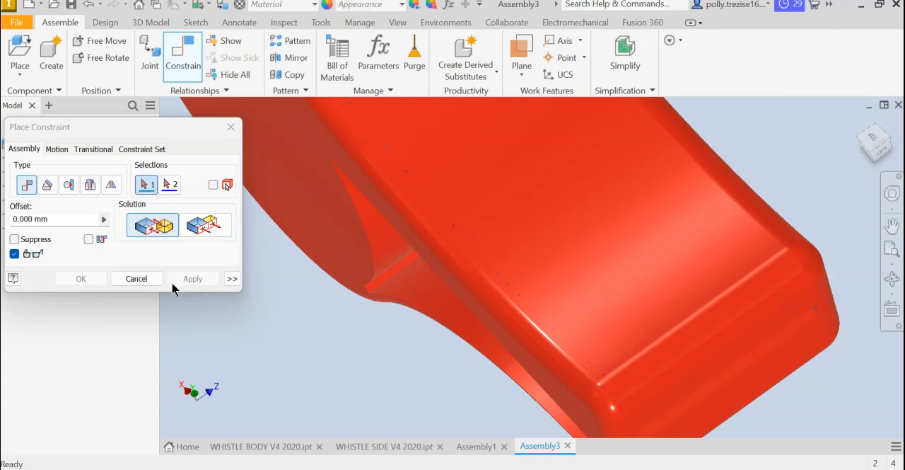
left_click(150, 280)
left_click(860, 122)
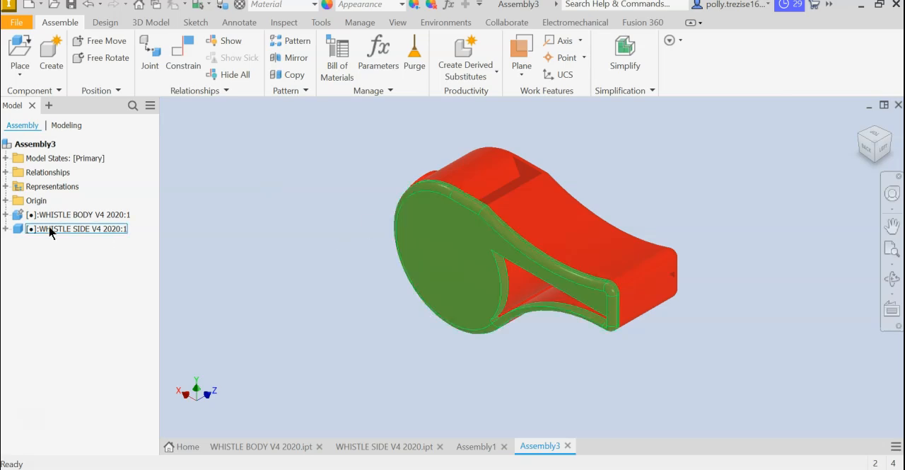
Examine the constraints listed under the whistle side and whistle body components, and collapse both listings.
left_click(5, 228)
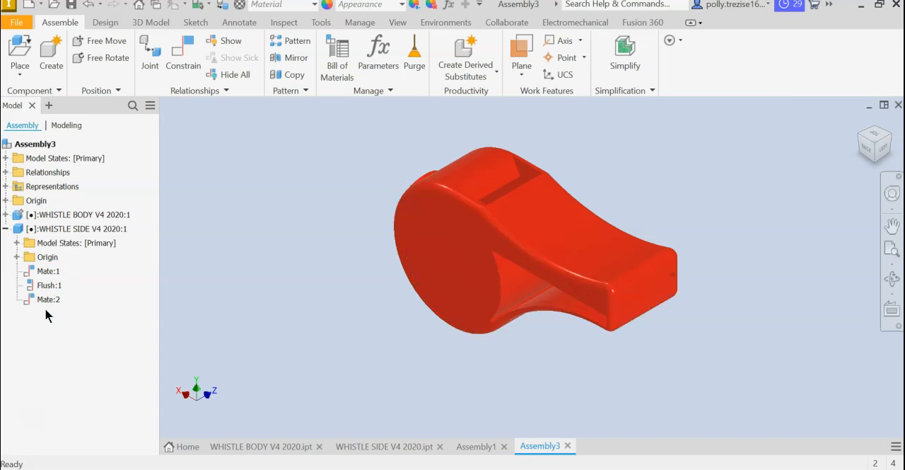
left_click(6, 214)
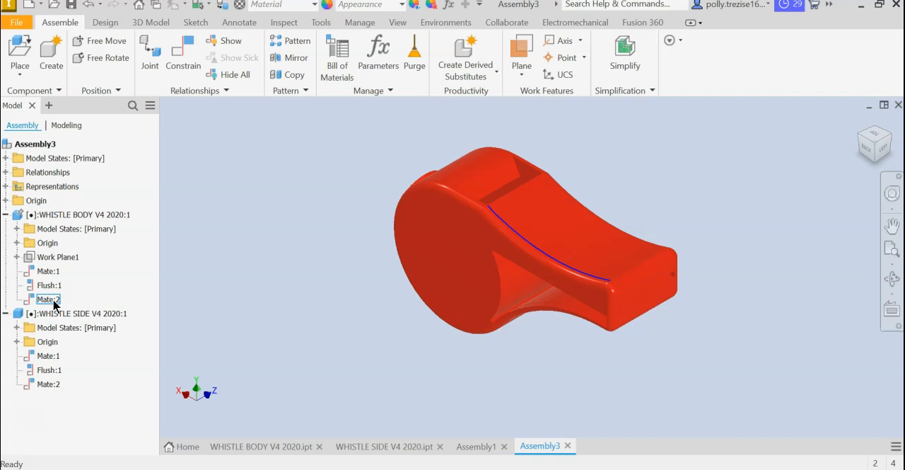
left_click(6, 215)
left_click(6, 228)
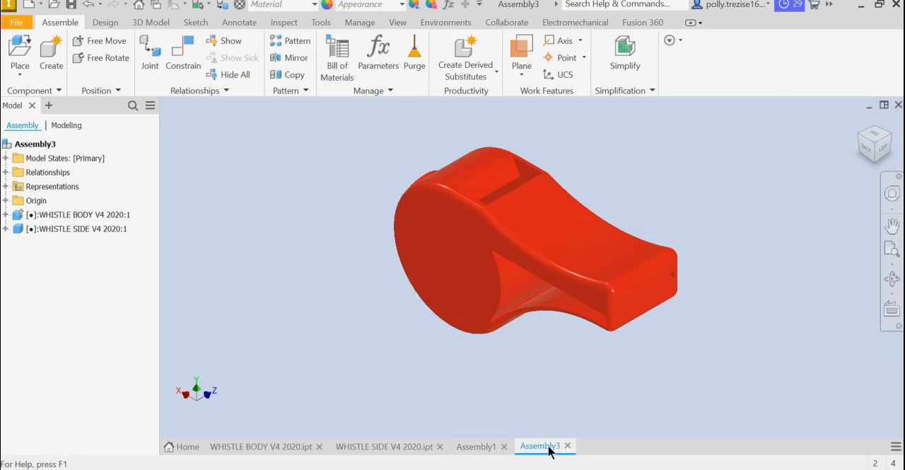
mouse_move(549, 451)
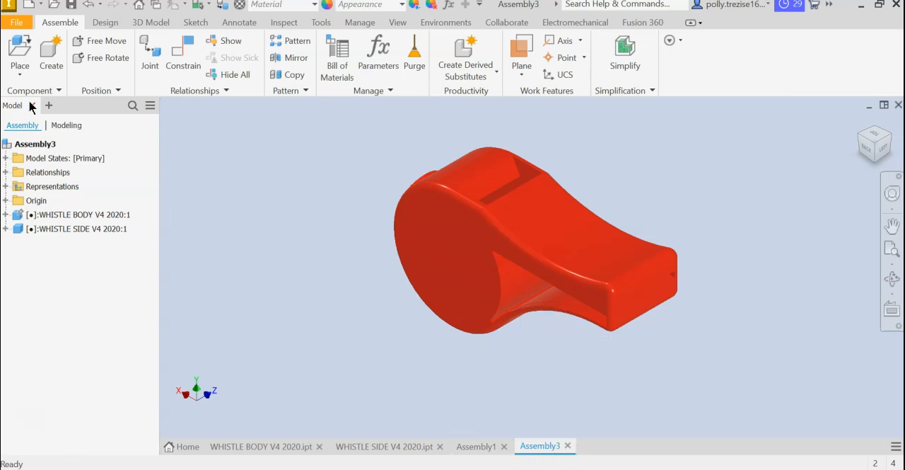